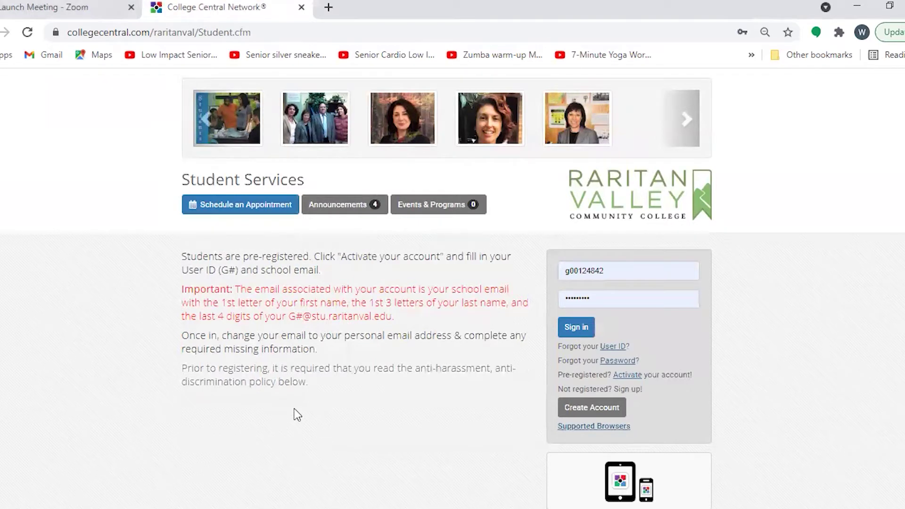
View the account activation form and the new student registration form, closing each to return to the student sign-in page.
{"action": "left_click", "coordinate": [630, 374]}
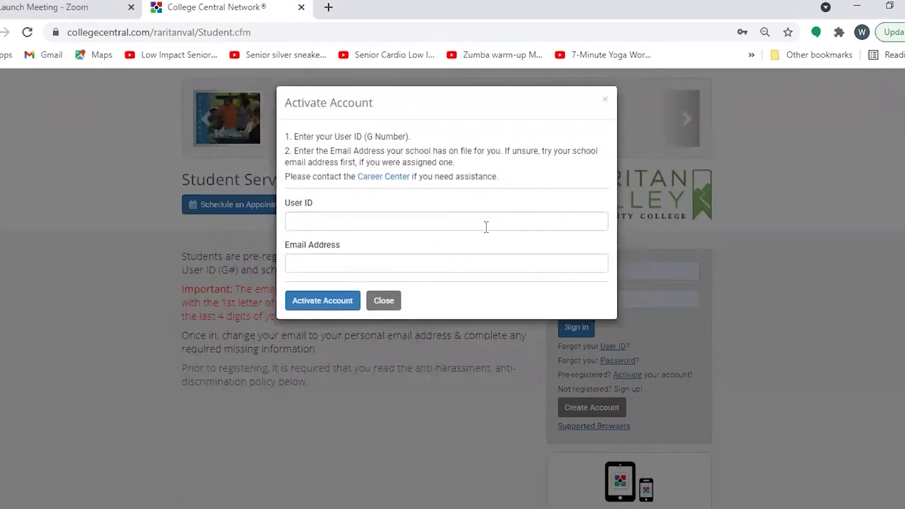
{"action": "left_click", "coordinate": [384, 303]}
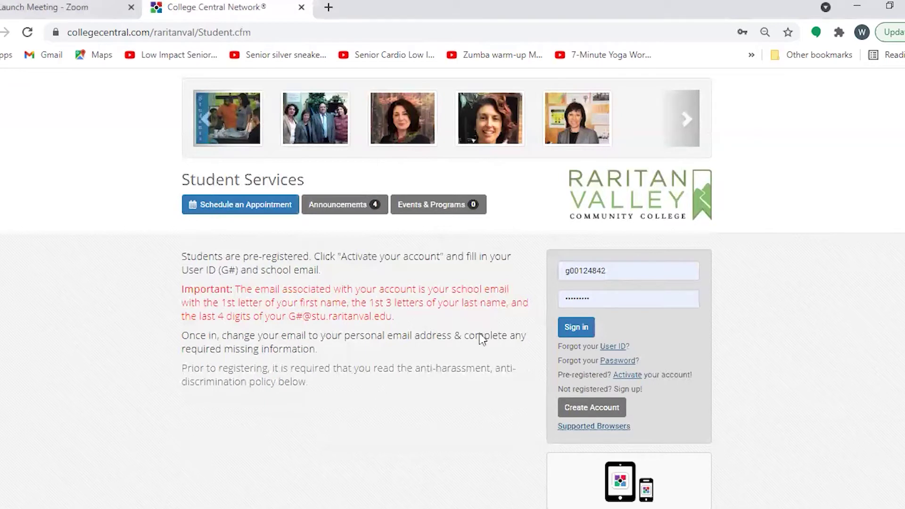
{"action": "left_click", "coordinate": [585, 413]}
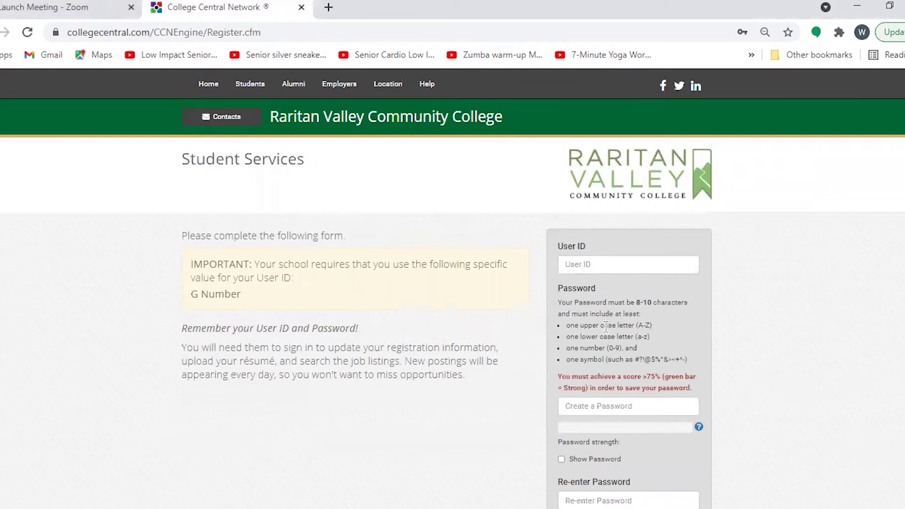
{"action": "left_click", "coordinate": [236, 89]}
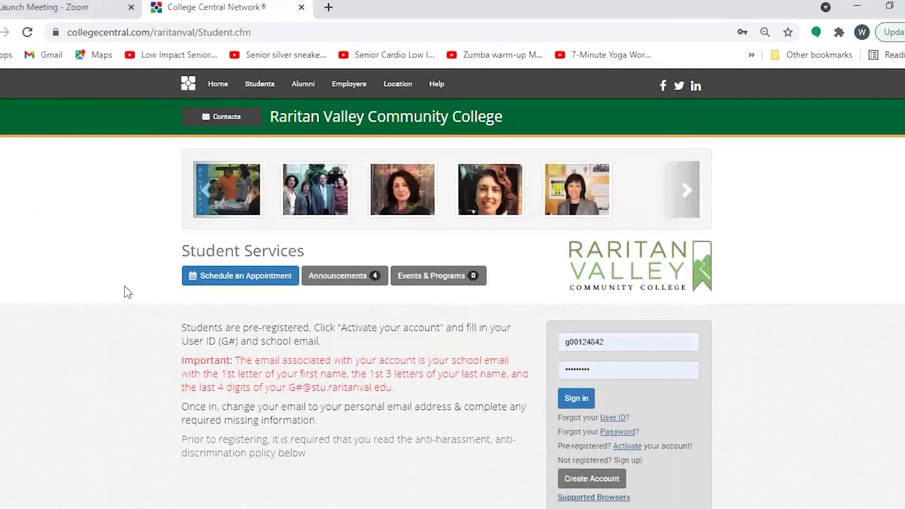
Sign in to the student account with the prefilled user ID and password.
{"action": "scroll", "coordinate": [112, 302], "scroll_direction": "down", "scroll_amount": 2}
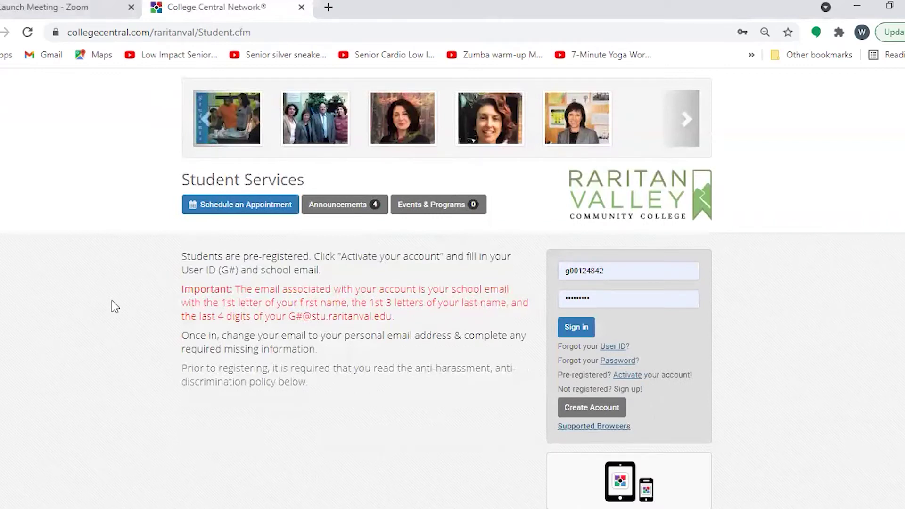
{"action": "scroll", "coordinate": [130, 248], "scroll_direction": "up", "scroll_amount": 2}
{"action": "scroll", "coordinate": [139, 298], "scroll_direction": "down", "scroll_amount": 2}
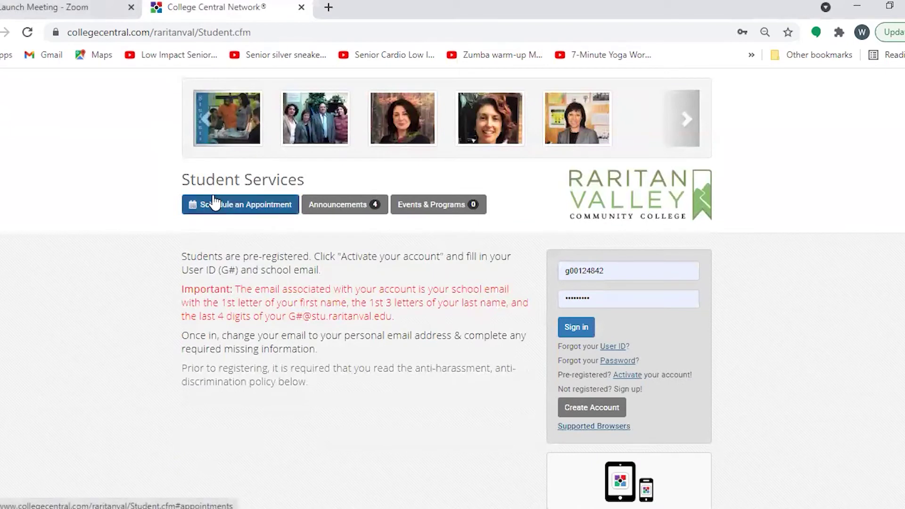
{"action": "scroll", "coordinate": [143, 270], "scroll_direction": "up", "scroll_amount": 2}
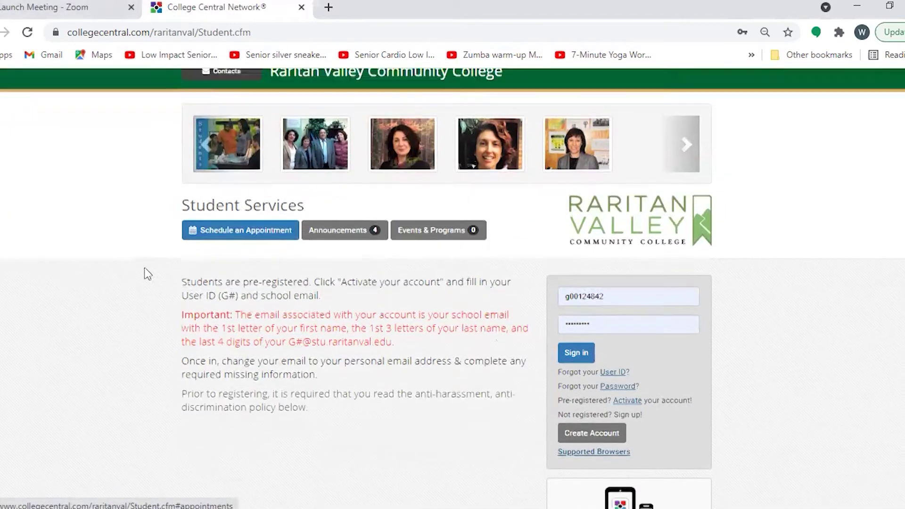
{"action": "left_click", "coordinate": [581, 401]}
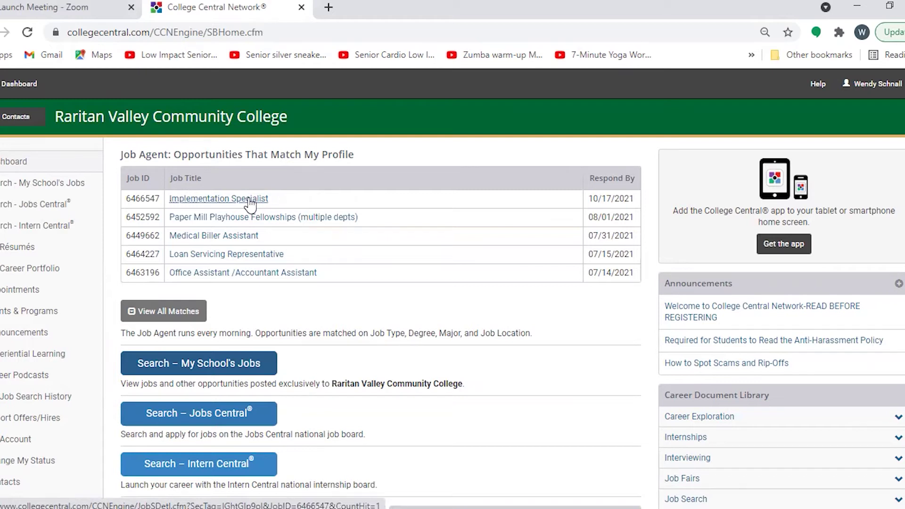
Look over the dashboard's job matches, job search options, media library, headlines and announcements.
{"action": "scroll", "coordinate": [220, 358], "scroll_direction": "down", "scroll_amount": 1}
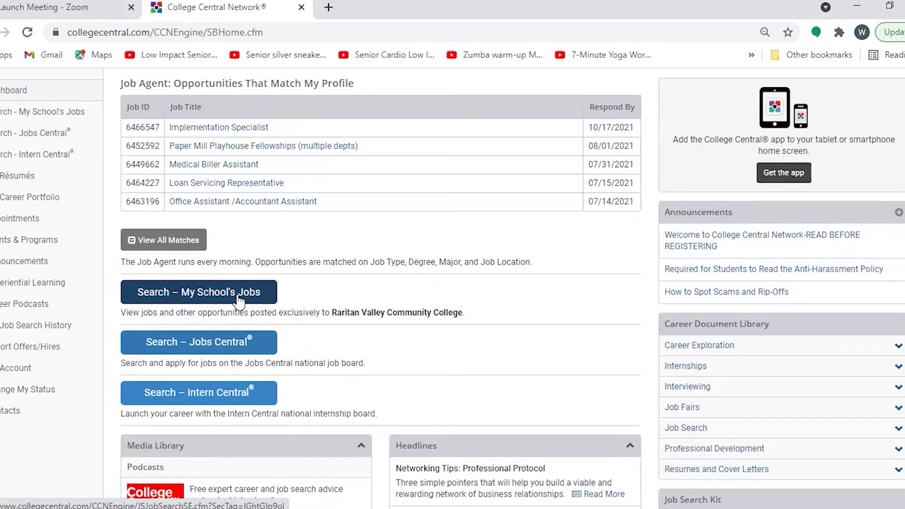
{"action": "scroll", "coordinate": [238, 300], "scroll_direction": "down", "scroll_amount": 5}
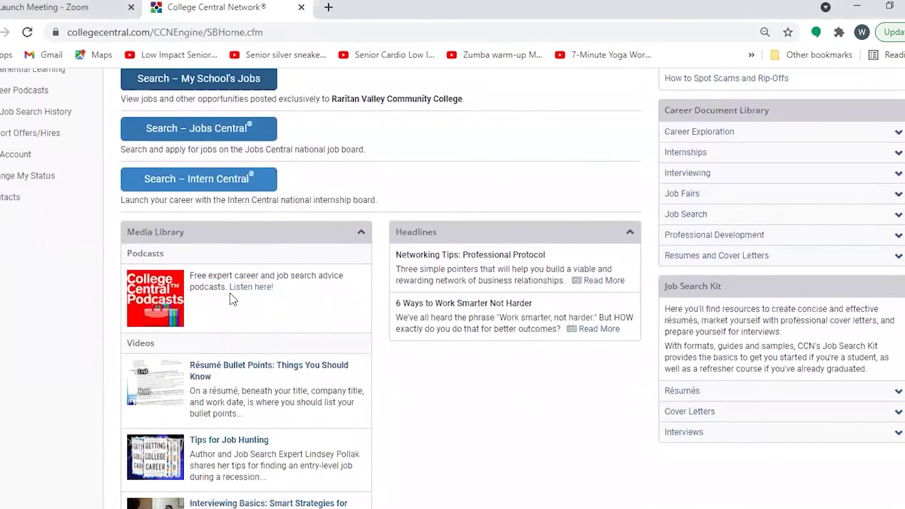
{"action": "scroll", "coordinate": [243, 336], "scroll_direction": "down", "scroll_amount": 1}
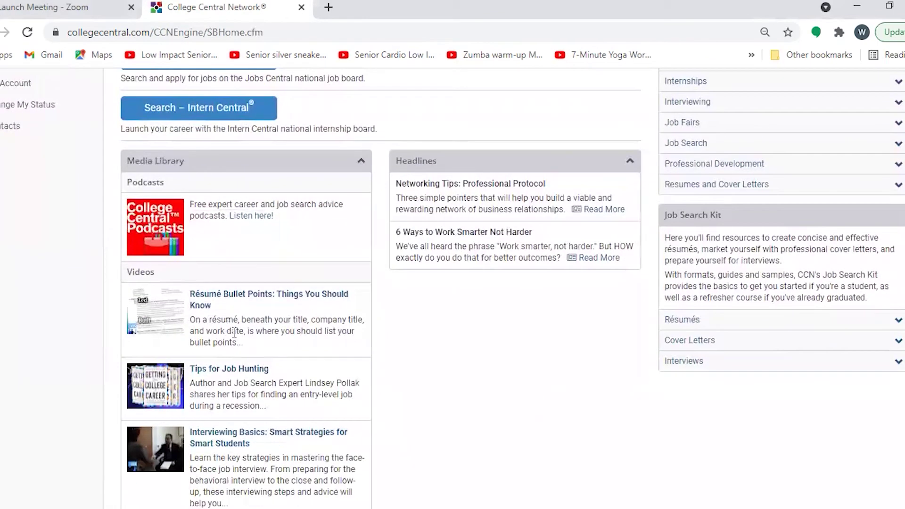
{"action": "scroll", "coordinate": [488, 328], "scroll_direction": "up", "scroll_amount": 3}
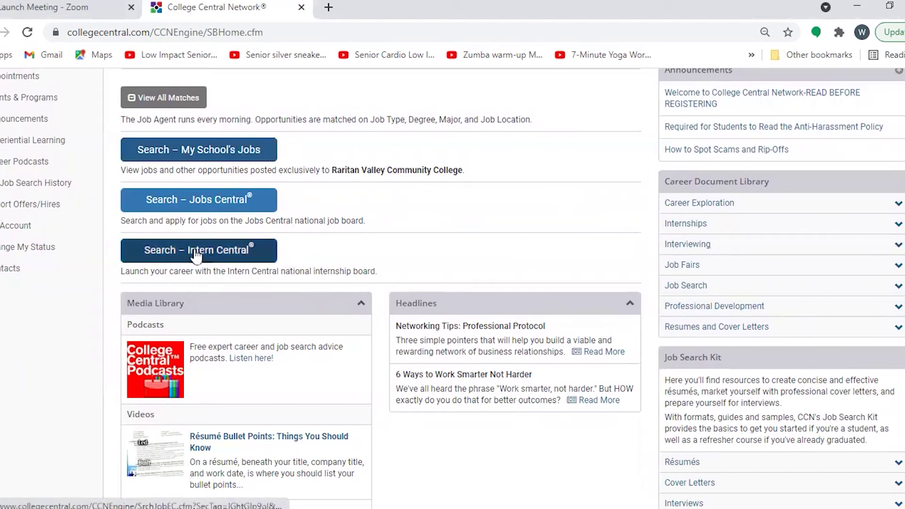
{"action": "scroll", "coordinate": [198, 250], "scroll_direction": "up", "scroll_amount": 5}
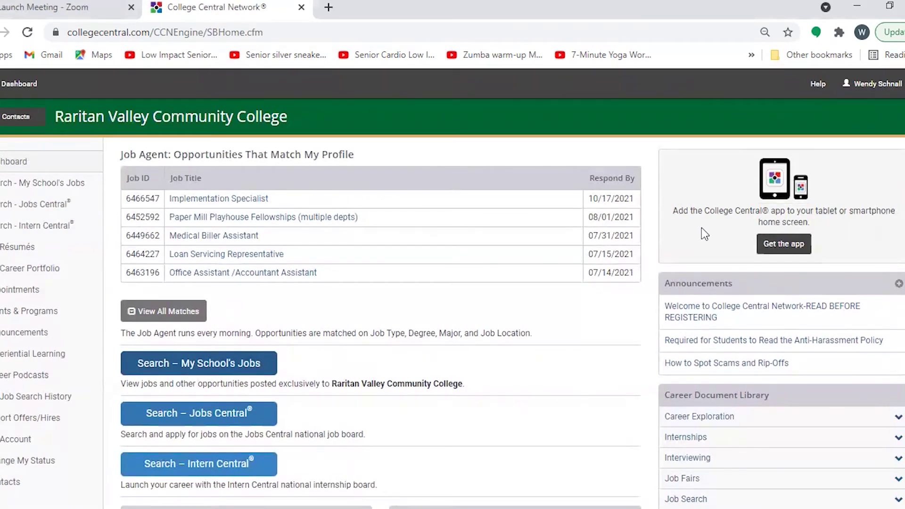
{"action": "scroll", "coordinate": [702, 234], "scroll_direction": "down", "scroll_amount": 1}
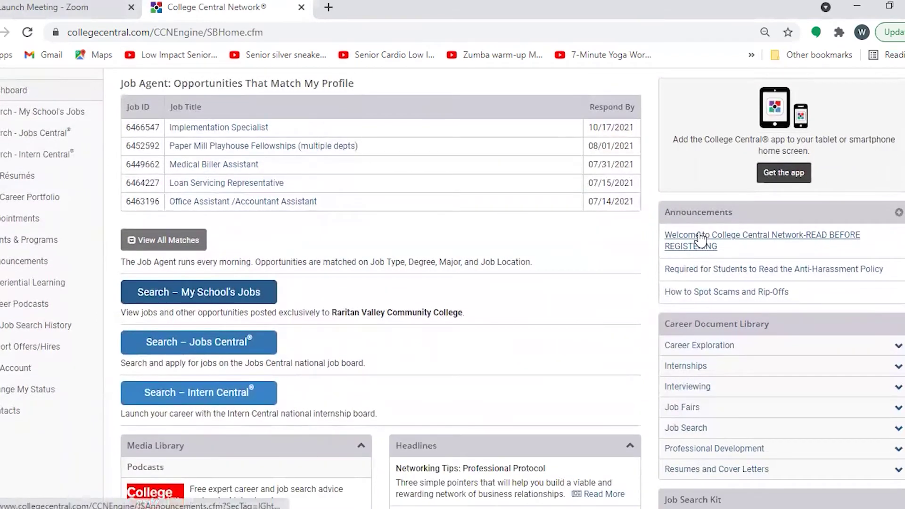
Open the My School's Jobs search and select Accounting as the job target in the advanced search criteria.
{"action": "left_click", "coordinate": [219, 297]}
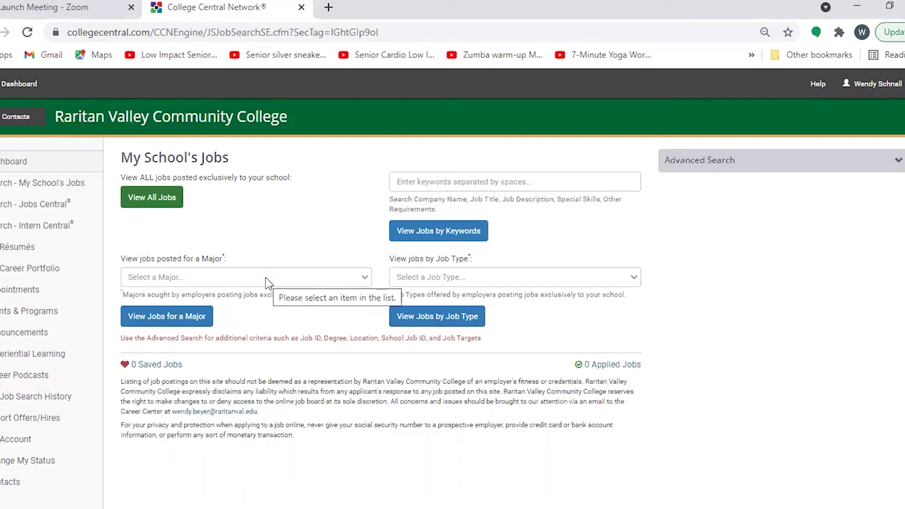
{"action": "left_click", "coordinate": [743, 172]}
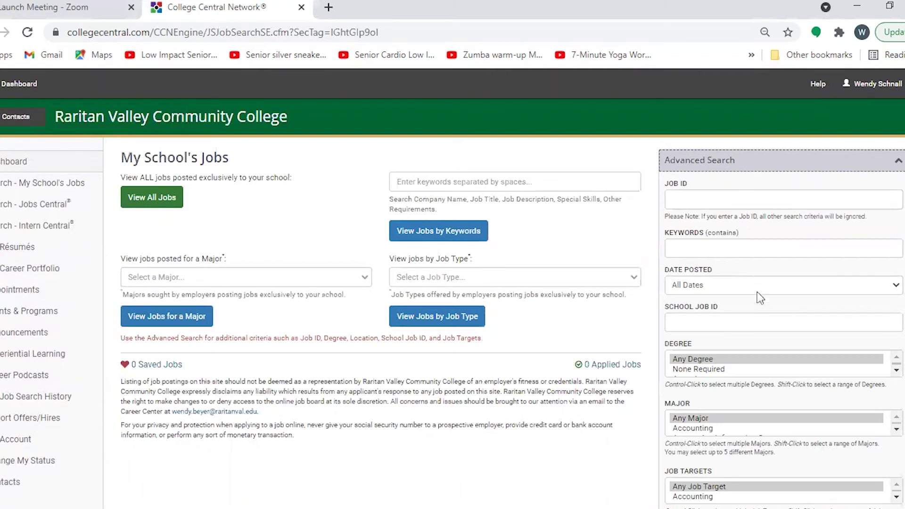
{"action": "scroll", "coordinate": [757, 297], "scroll_direction": "down", "scroll_amount": 3}
{"action": "scroll", "coordinate": [759, 349], "scroll_direction": "down", "scroll_amount": 3}
{"action": "scroll", "coordinate": [759, 345], "scroll_direction": "up", "scroll_amount": 3}
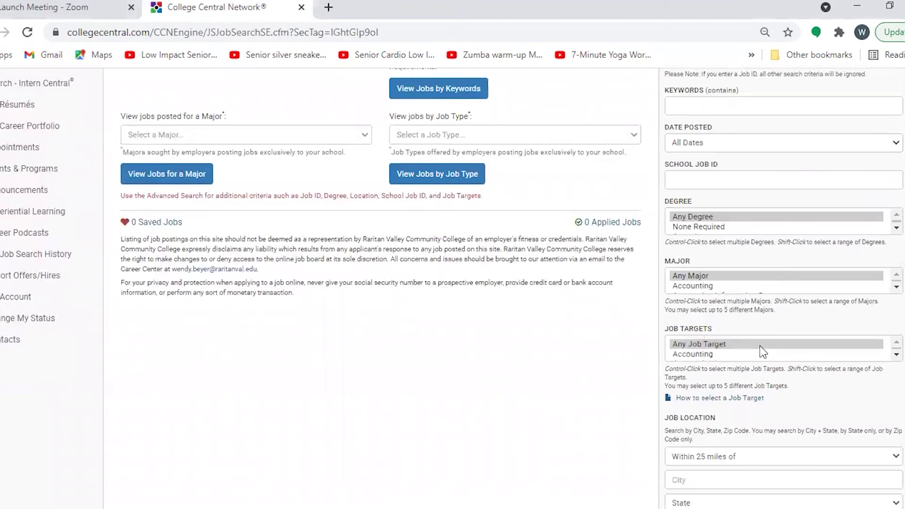
{"action": "left_click", "coordinate": [702, 355]}
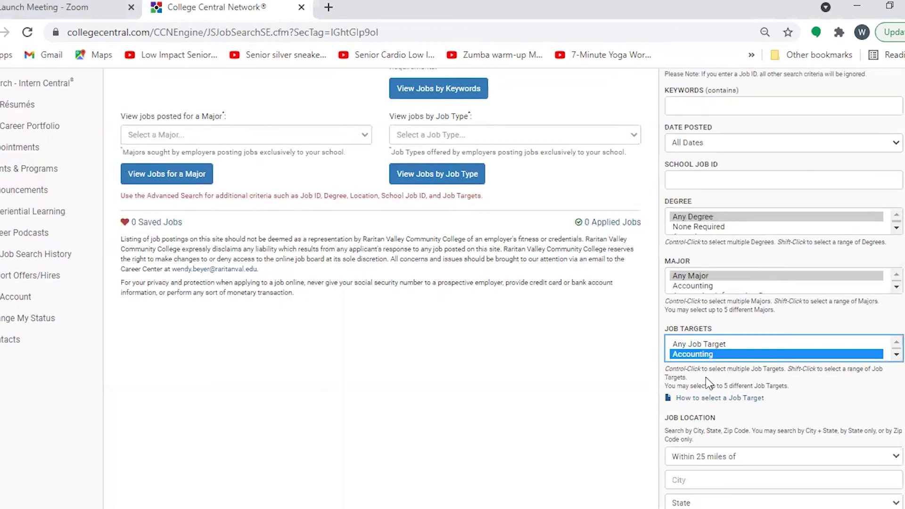
Include the Full Time, Internship and Part Time job types and run the advanced search.
{"action": "scroll", "coordinate": [827, 388], "scroll_direction": "down", "scroll_amount": 5}
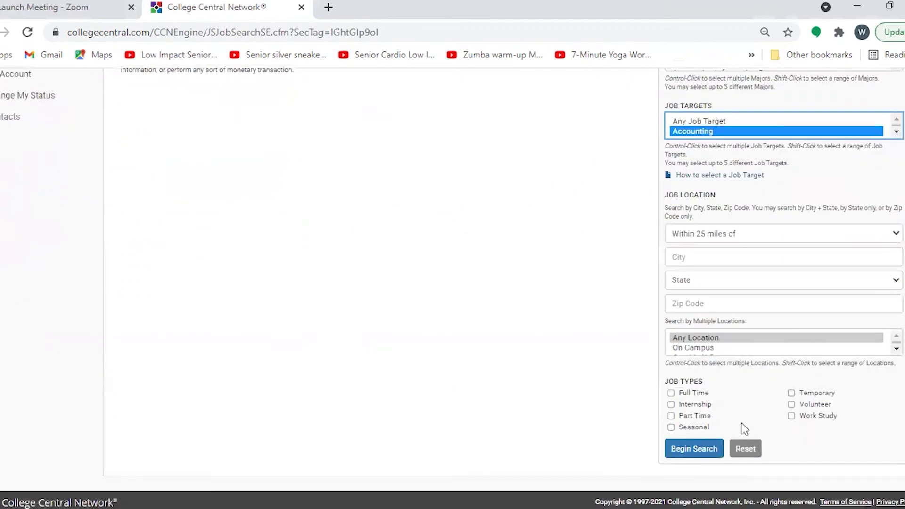
{"action": "left_click", "coordinate": [671, 393]}
{"action": "left_click", "coordinate": [671, 404]}
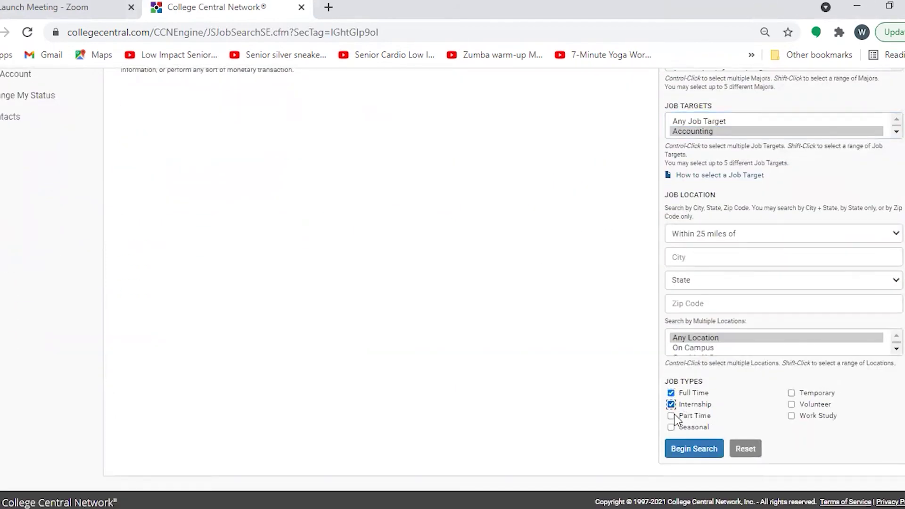
{"action": "left_click", "coordinate": [671, 416]}
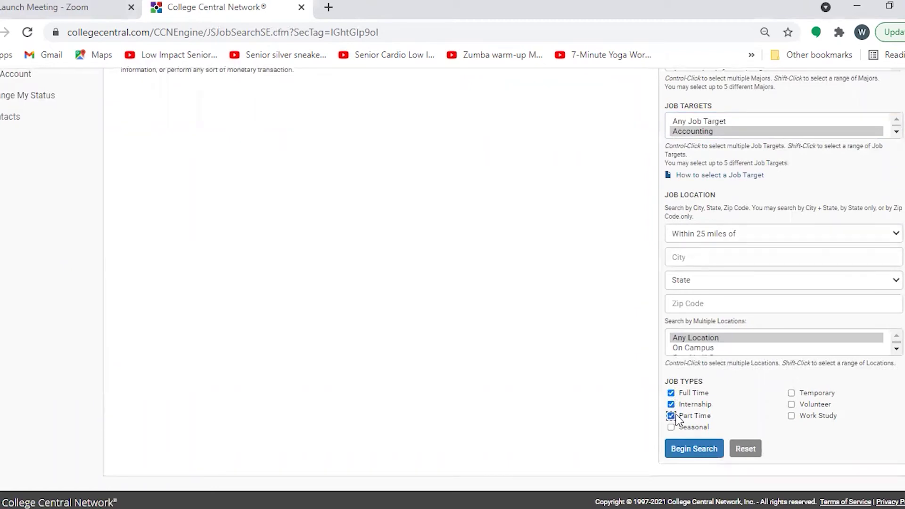
{"action": "left_click", "coordinate": [694, 449]}
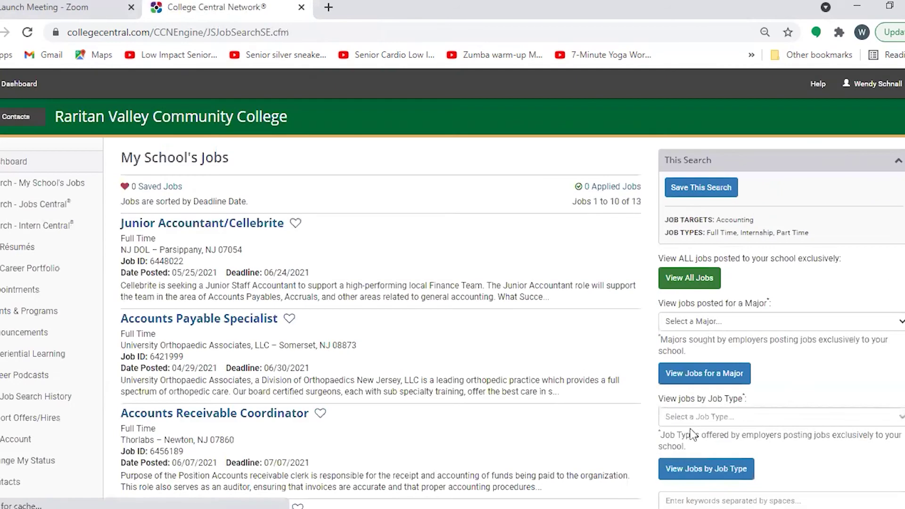
Open the Accounts Payable Specialist posting and read its description, requirements, contact information and application instructions.
{"action": "scroll", "coordinate": [533, 281], "scroll_direction": "down", "scroll_amount": 1}
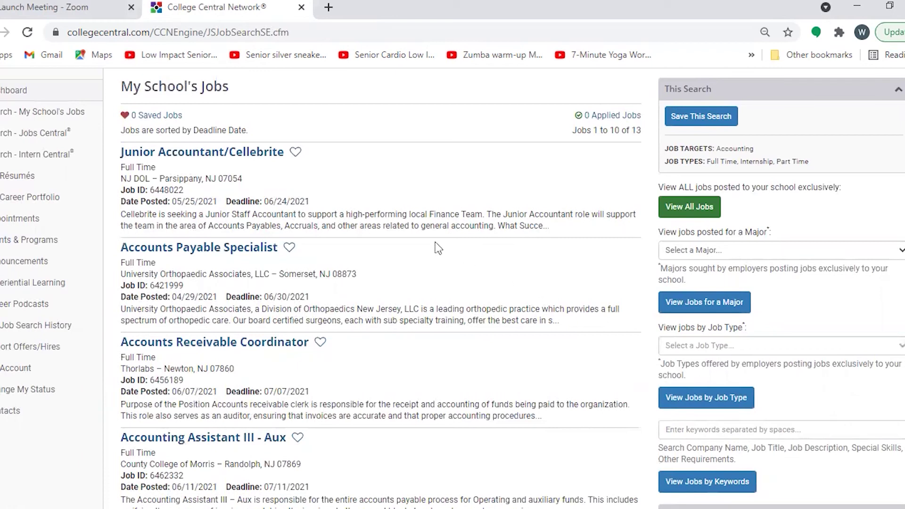
{"action": "left_click", "coordinate": [256, 253]}
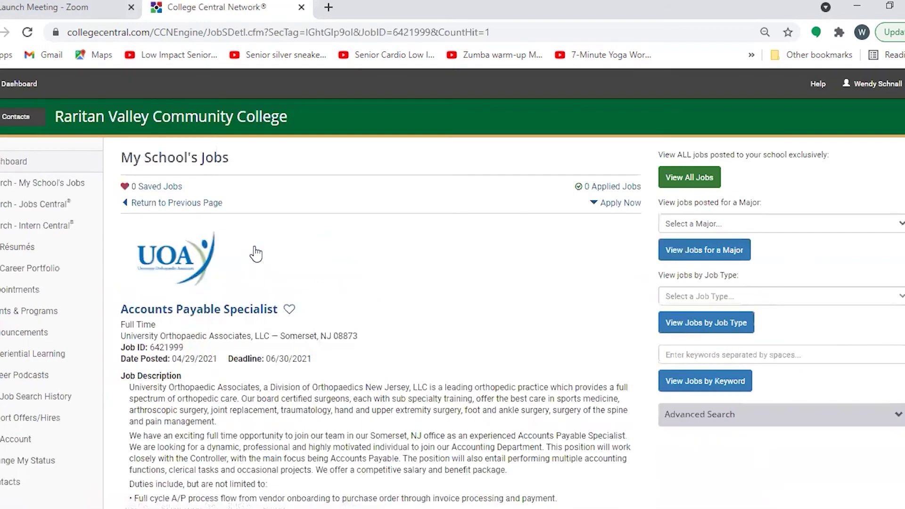
{"action": "scroll", "coordinate": [254, 250], "scroll_direction": "down", "scroll_amount": 5}
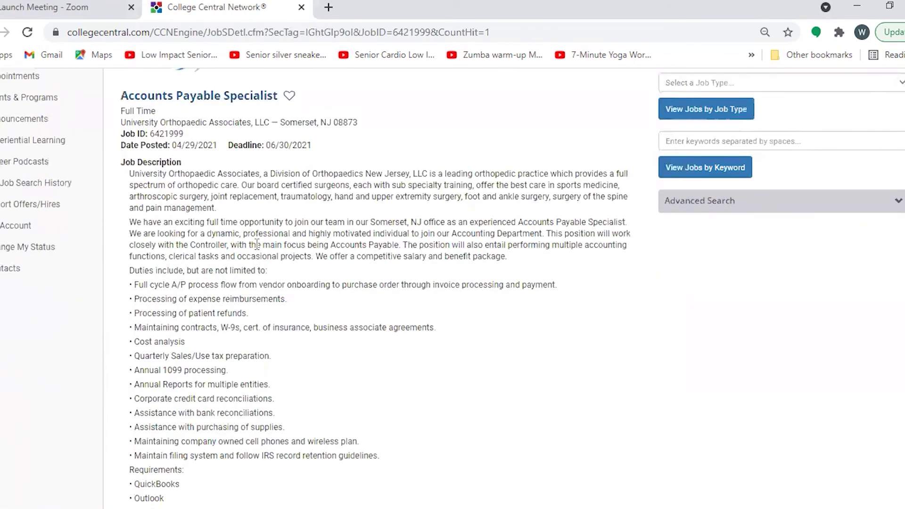
{"action": "scroll", "coordinate": [252, 244], "scroll_direction": "down", "scroll_amount": 8}
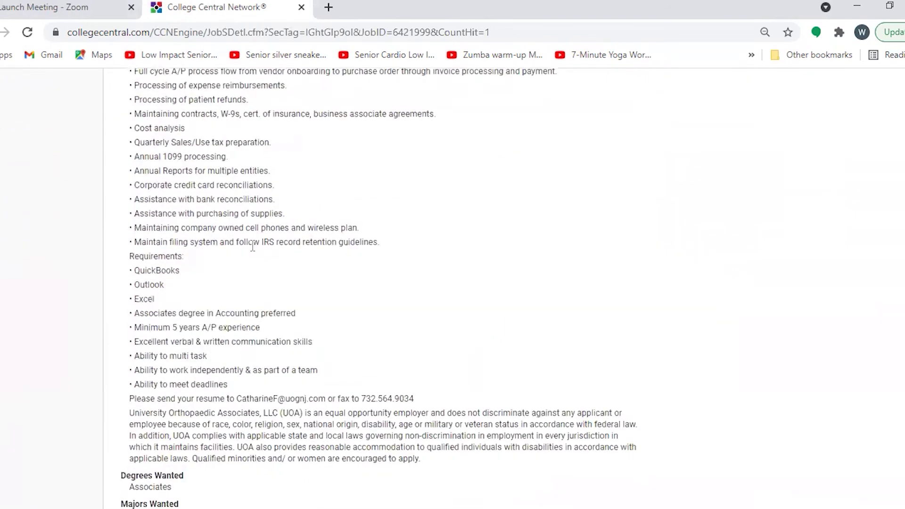
{"action": "scroll", "coordinate": [252, 244], "scroll_direction": "down", "scroll_amount": 7}
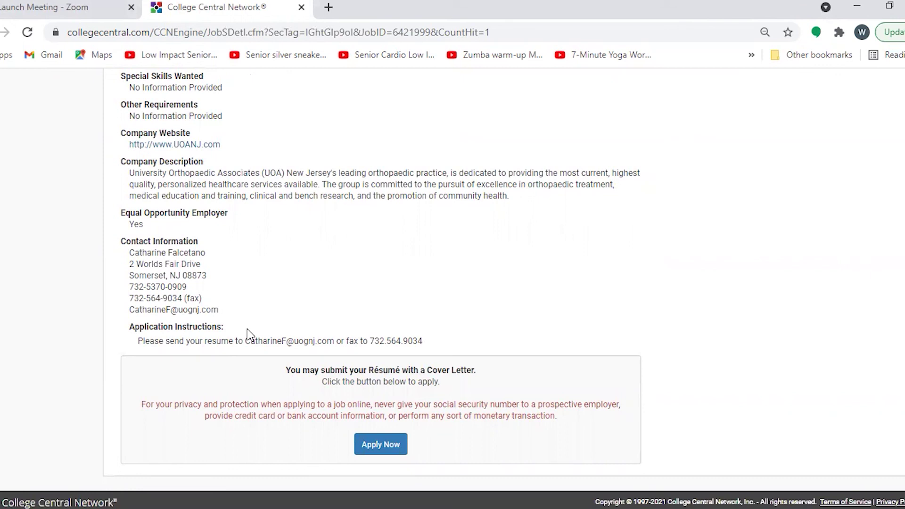
Leave the job posting and return to the college's College Central welcome page through the browsing history.
{"action": "scroll", "coordinate": [247, 332], "scroll_direction": "up", "scroll_amount": 9}
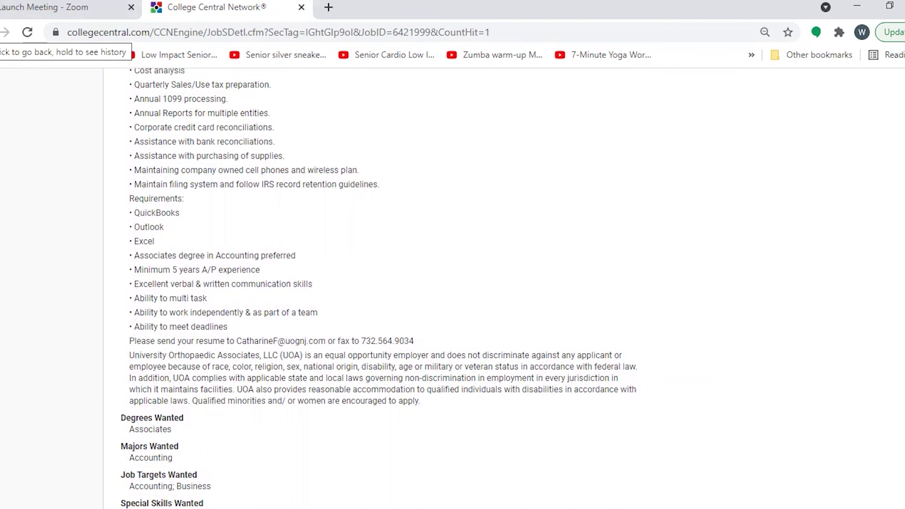
{"action": "right_click", "coordinate": [4, 32]}
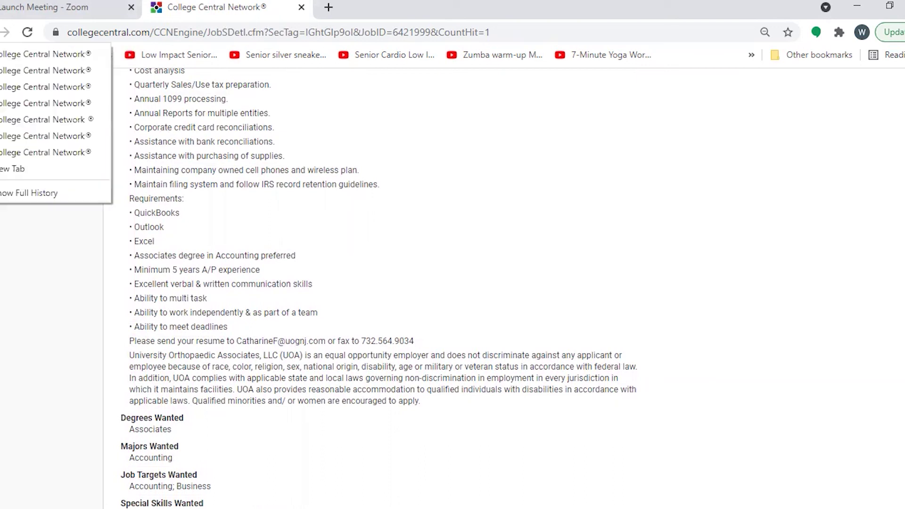
{"action": "left_click", "coordinate": [45, 151]}
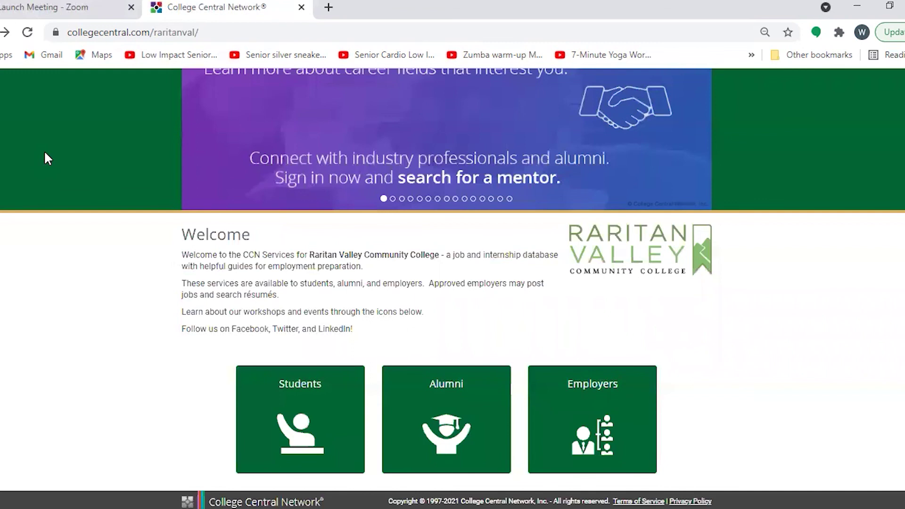